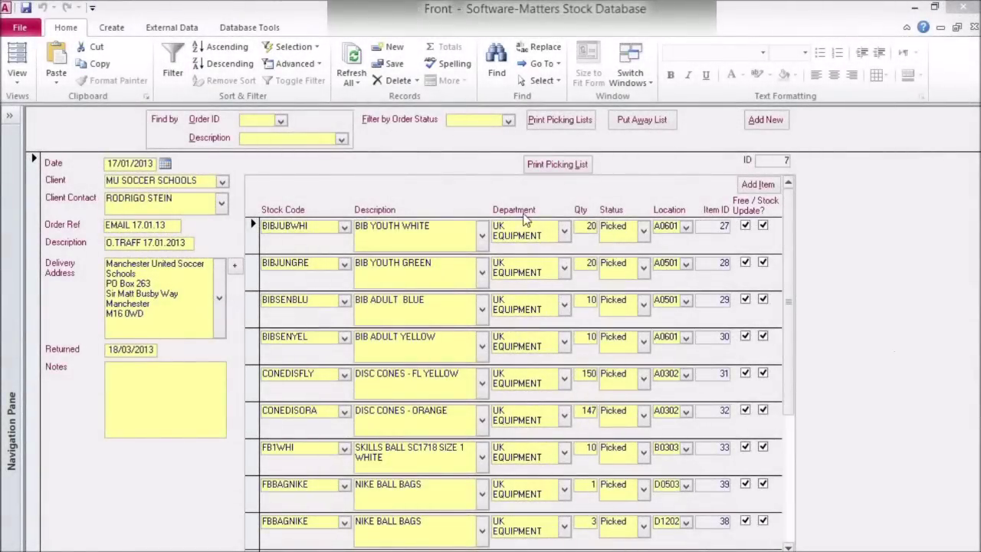
# Display order 13 from the Order ID list, then visit the Client Contact and Notes fields
pyautogui.click(283, 123)
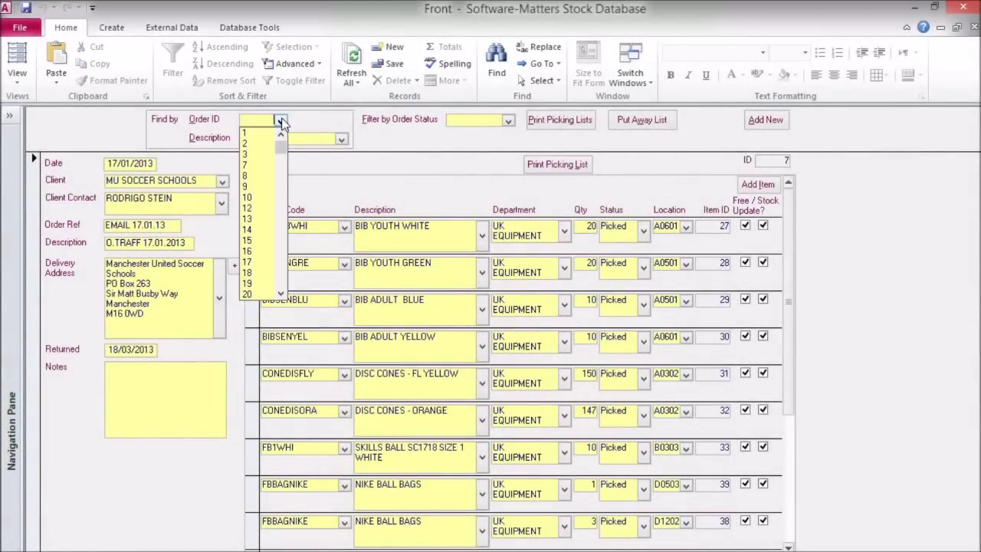
pyautogui.click(253, 217)
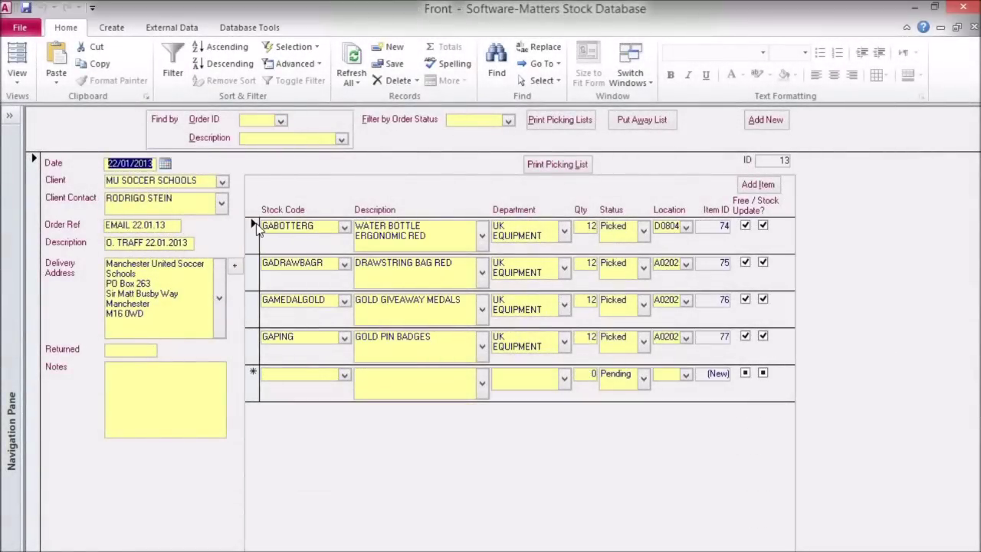
pyautogui.click(184, 201)
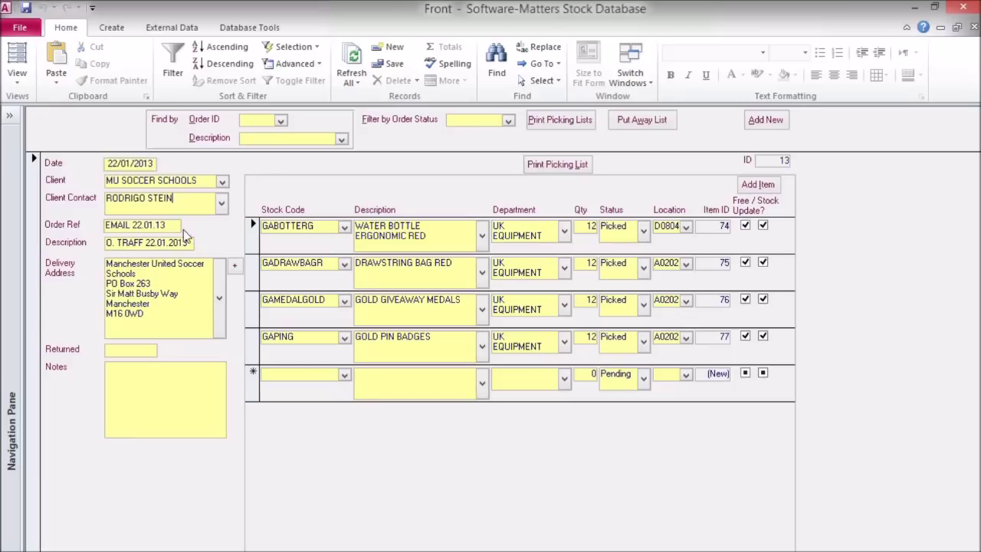
pyautogui.click(163, 399)
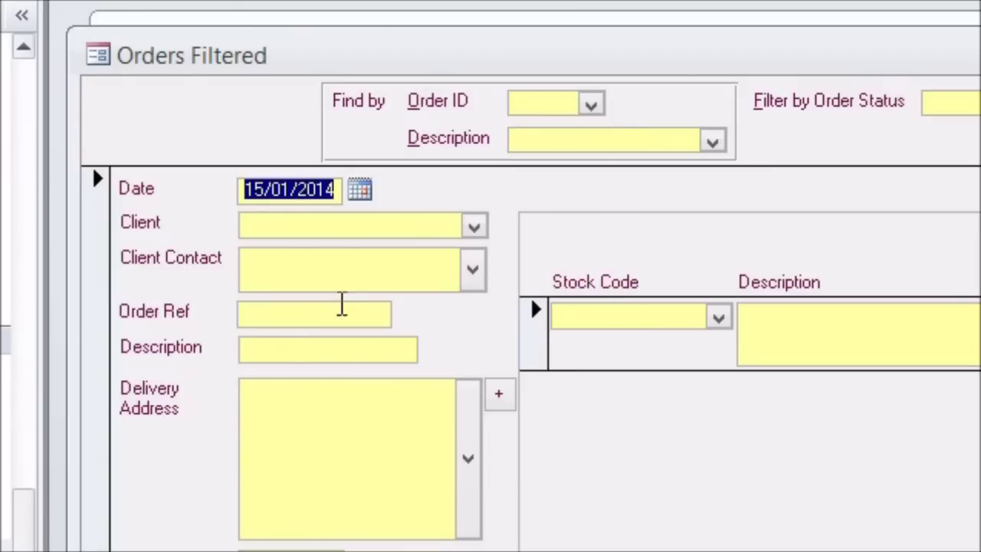
# Browse the Order ID list on the new record without choosing an order
pyautogui.click(588, 105)
pyautogui.click(589, 104)
pyautogui.click(546, 306)
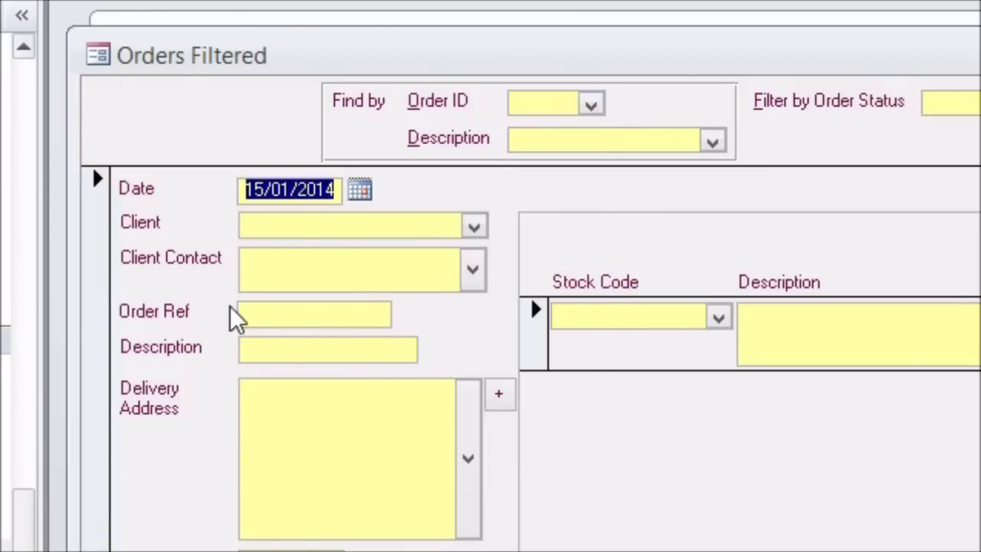
# Enter the test client text 'Where is my data?' on the new order
pyautogui.click(296, 224)
pyautogui.write('Wh')
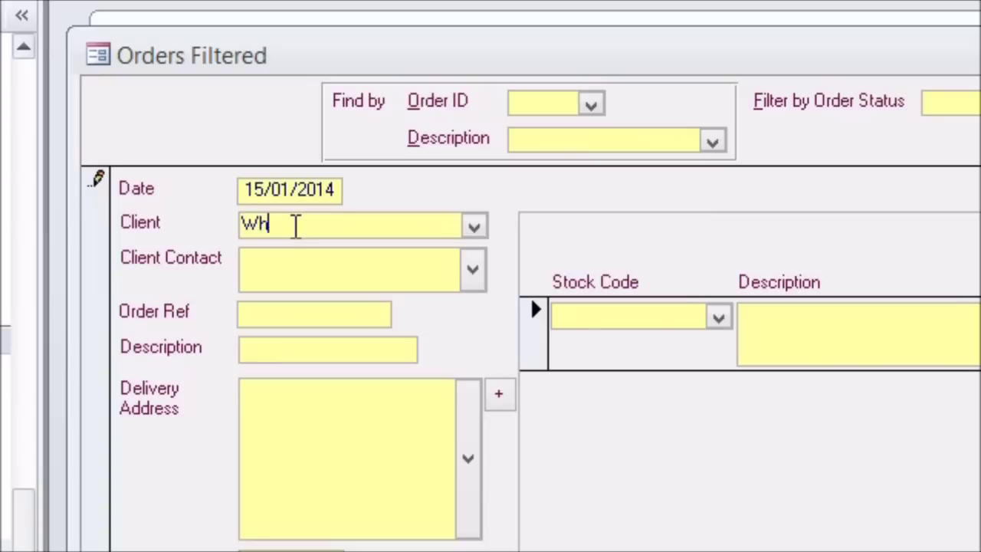
pyautogui.write('ere is ')
pyautogui.write('myy')
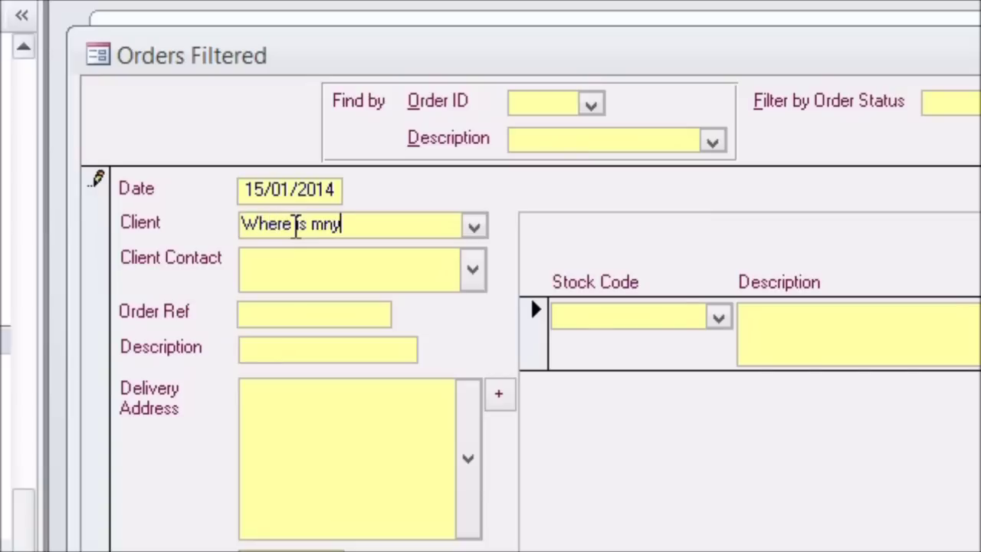
pyautogui.press('BackSpace')
pyautogui.press('BackSpace')
pyautogui.write('y data')
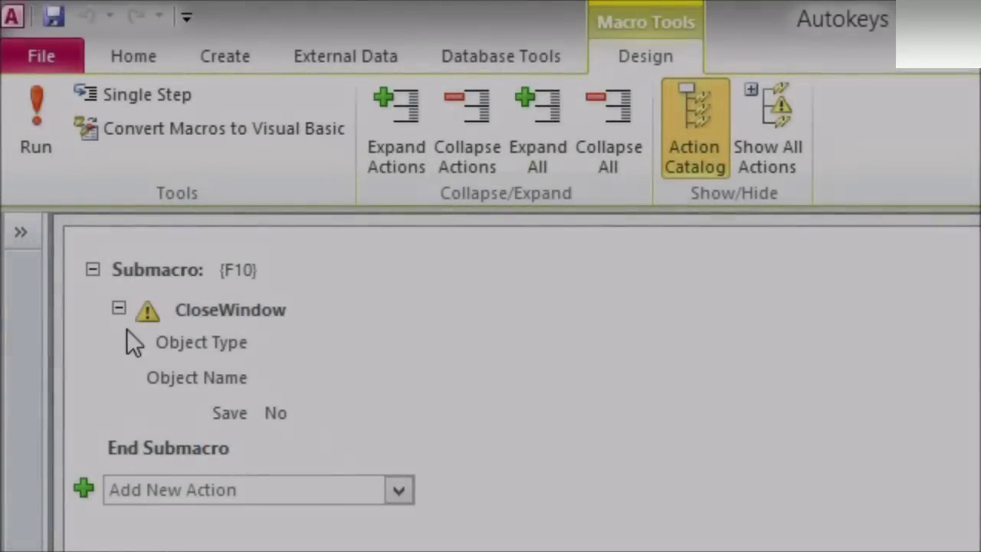
# Collapse the {F10} submacro block so its CloseWindow action is hidden
pyautogui.click(91, 270)
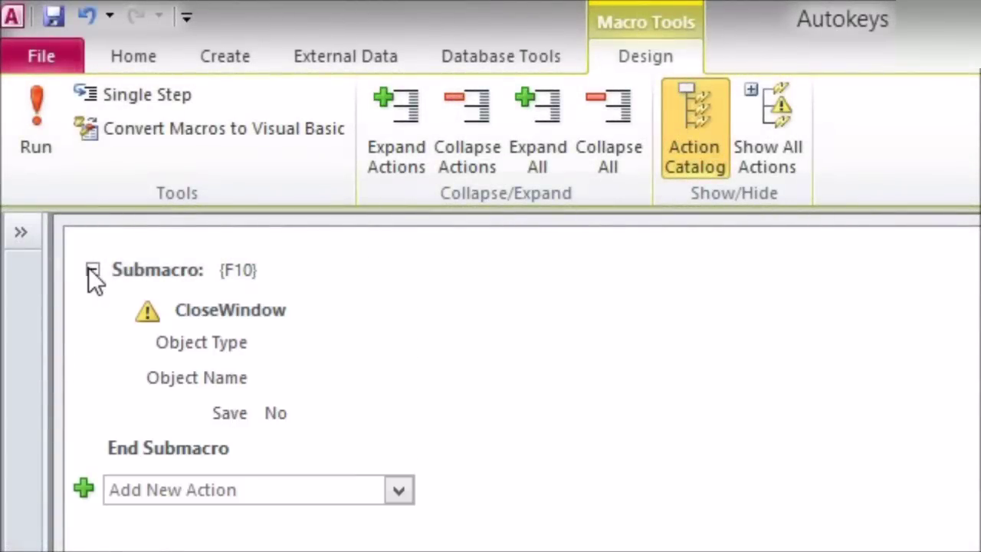
pyautogui.click(91, 270)
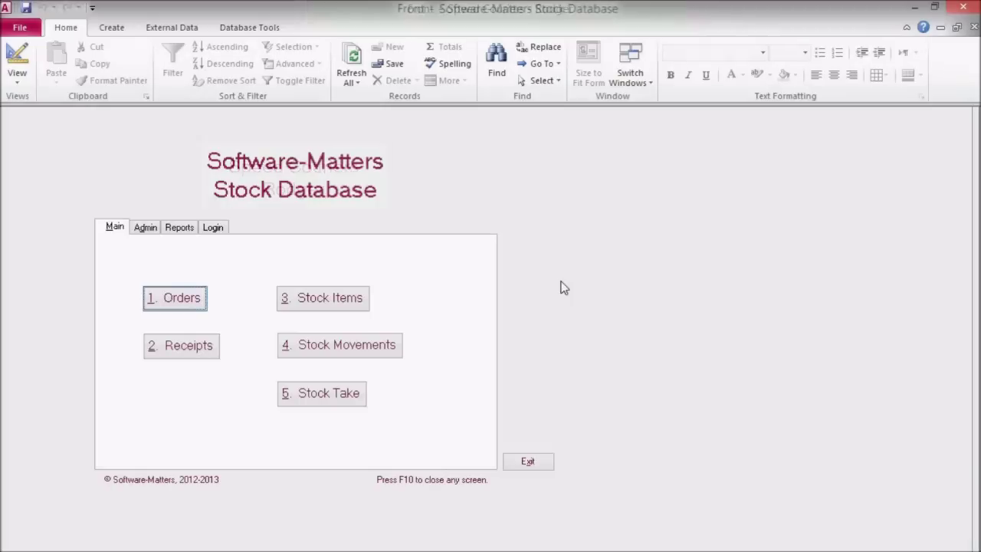
# Show and dismiss the KeyTips, then bring up the Create ribbon commands
pyautogui.press('alt')
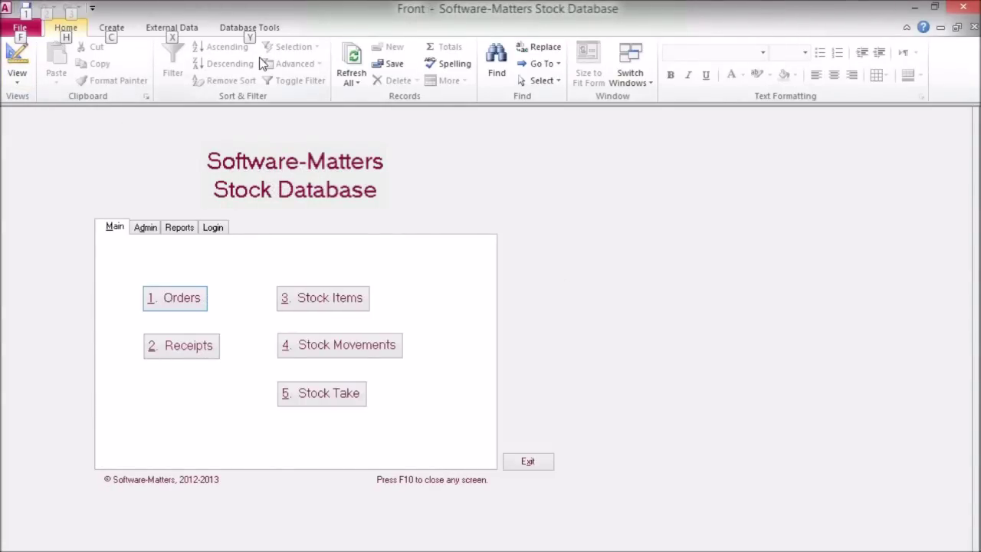
pyautogui.press('alt')
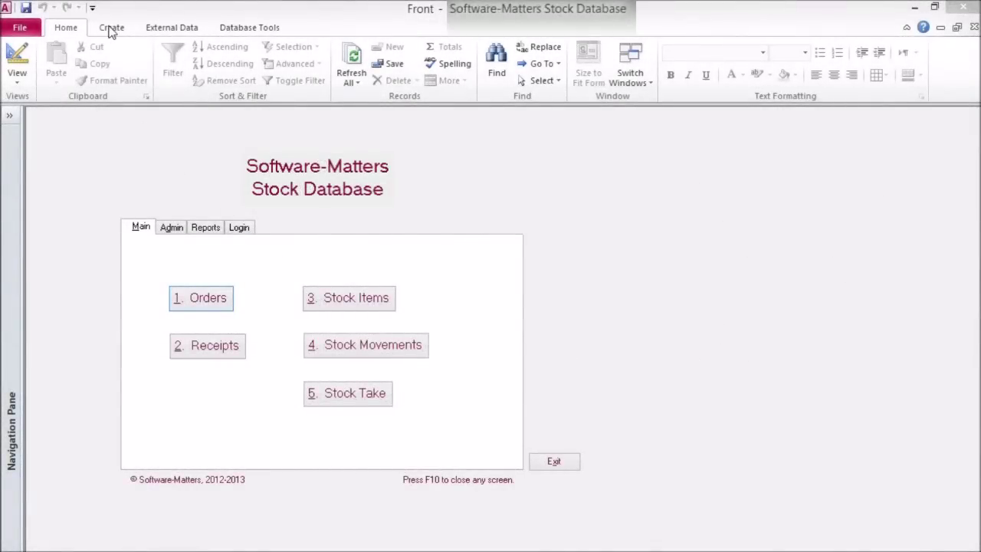
pyautogui.click(113, 33)
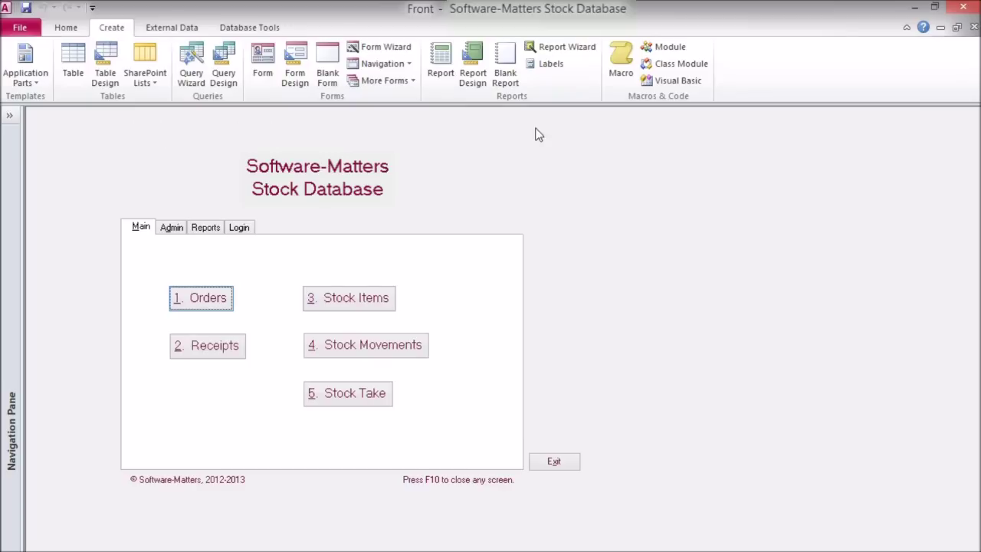
# Create a new blank macro, Macro1, from the Macros & Code group
pyautogui.click(619, 71)
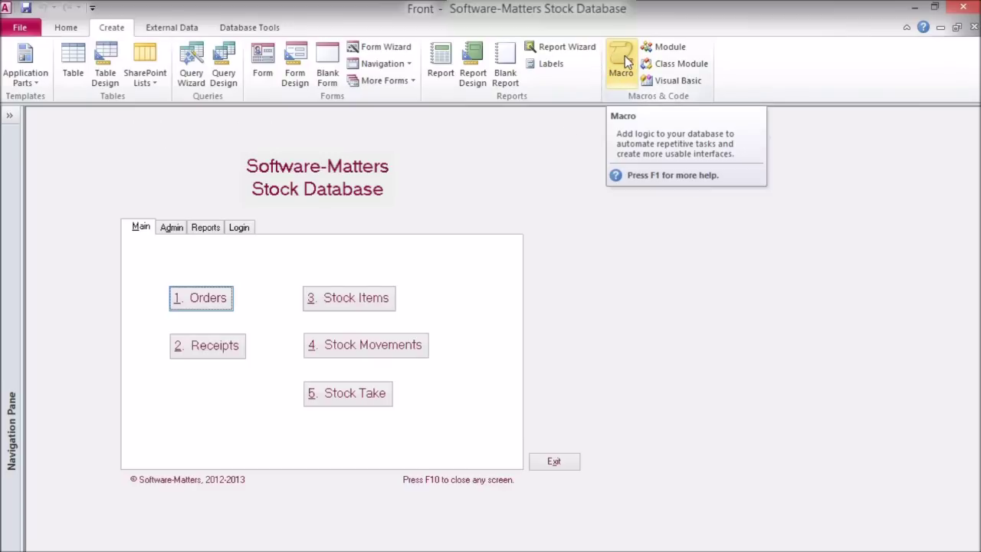
pyautogui.click(625, 58)
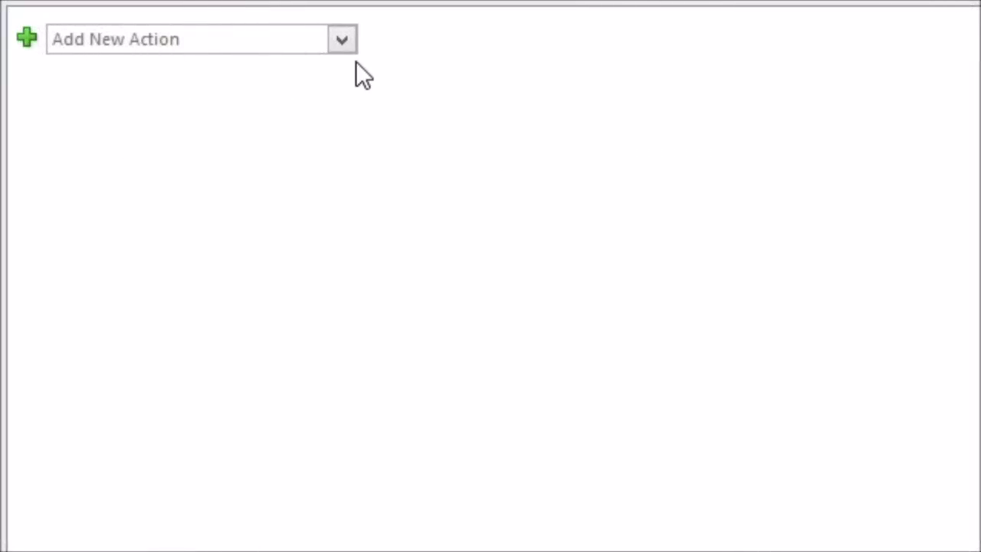
# Insert a Submacro block into the macro from the actions list
pyautogui.click(342, 40)
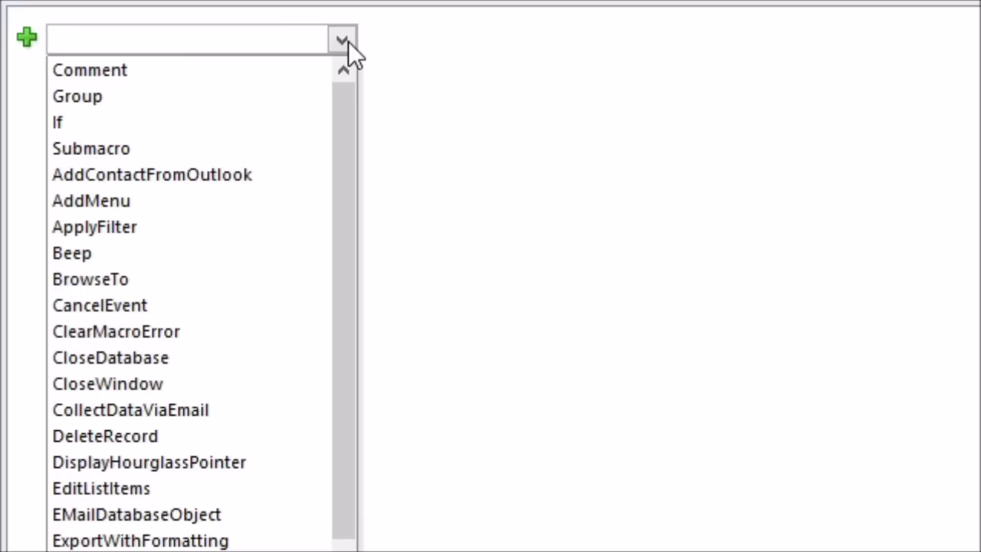
pyautogui.scroll(-5, 293, 123)
pyautogui.scroll(-6, 293, 122)
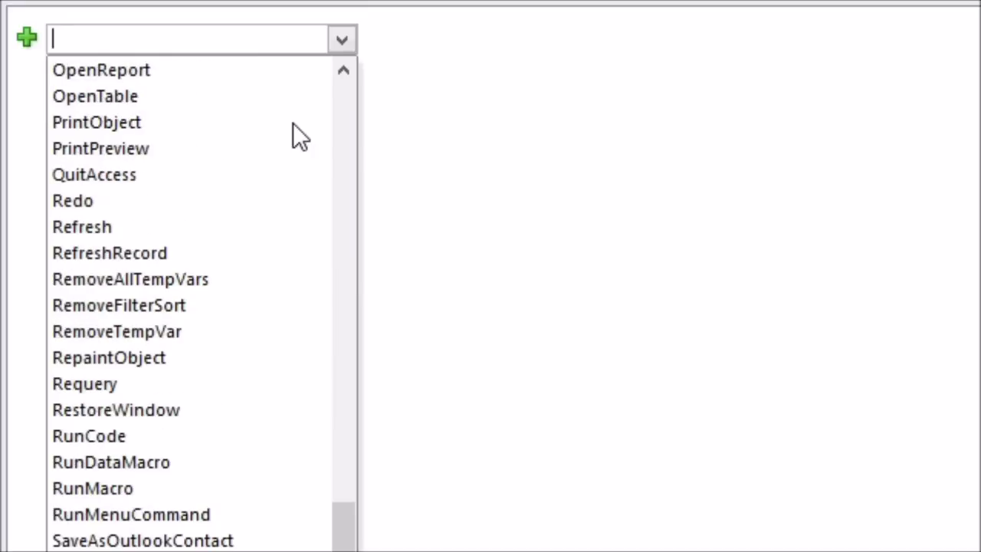
pyautogui.scroll(-1, 292, 123)
pyautogui.scroll(6, 293, 123)
pyautogui.scroll(5, 293, 122)
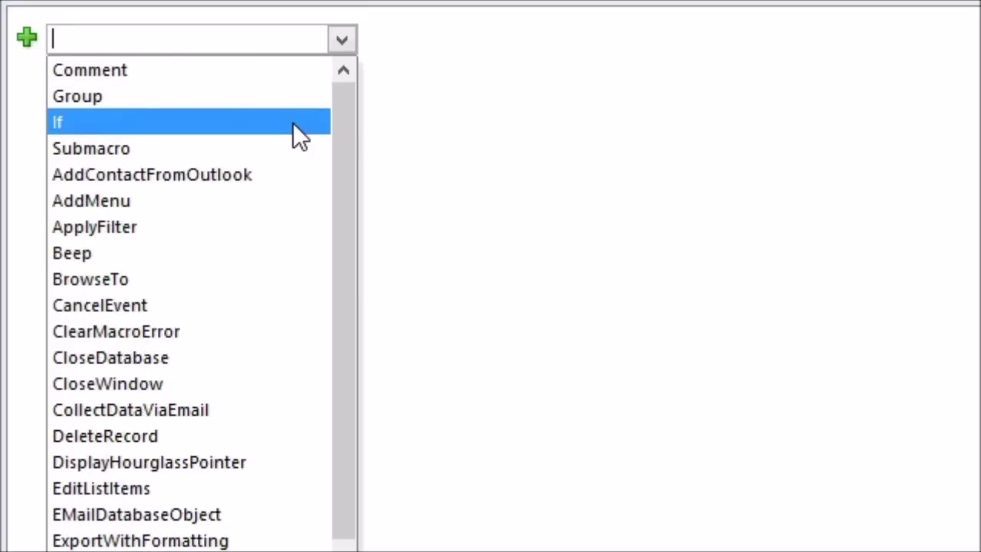
pyautogui.click(73, 149)
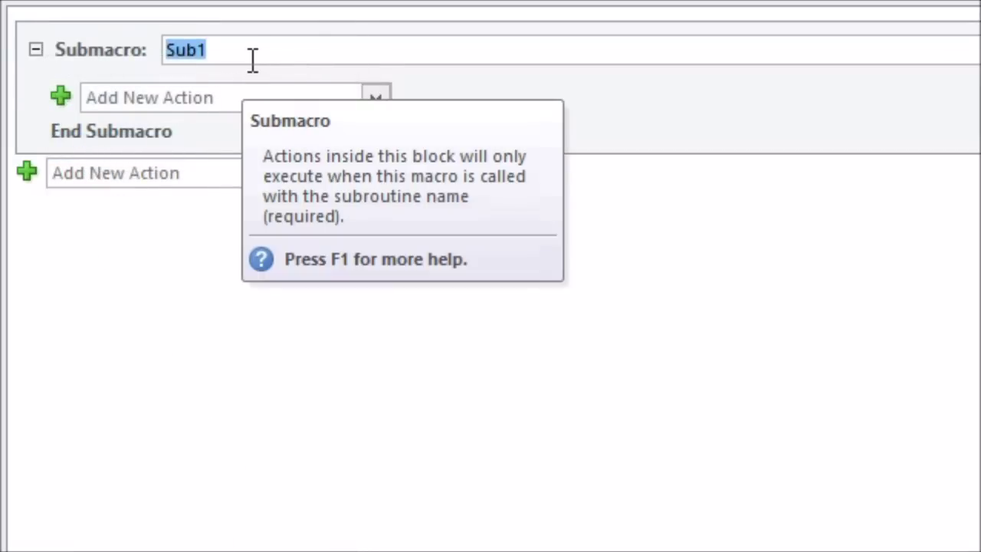
# Rename the submacro from Sub1 to {F10}
pyautogui.doubleClick(244, 48)
pyautogui.press('BackSpace')
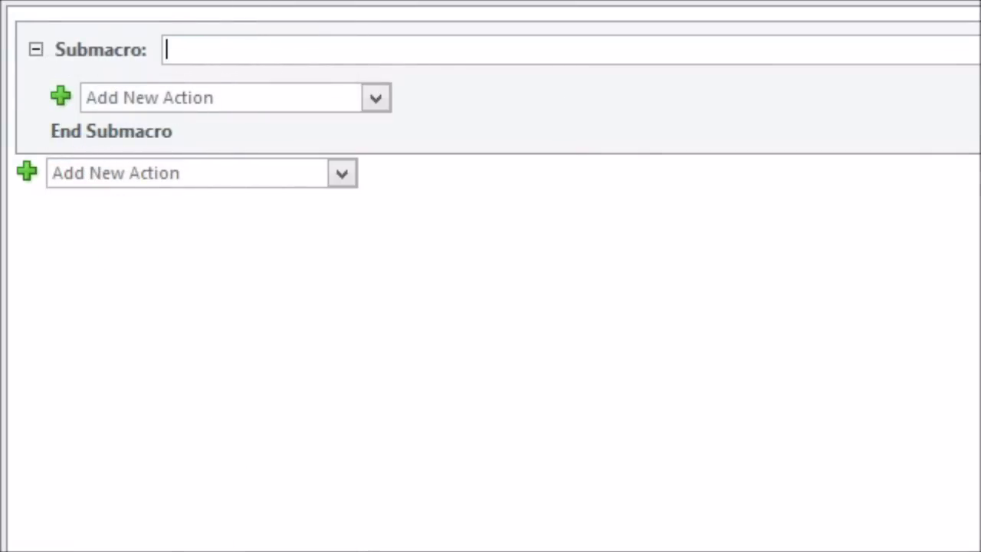
pyautogui.write('{F1')
pyautogui.write('0}')
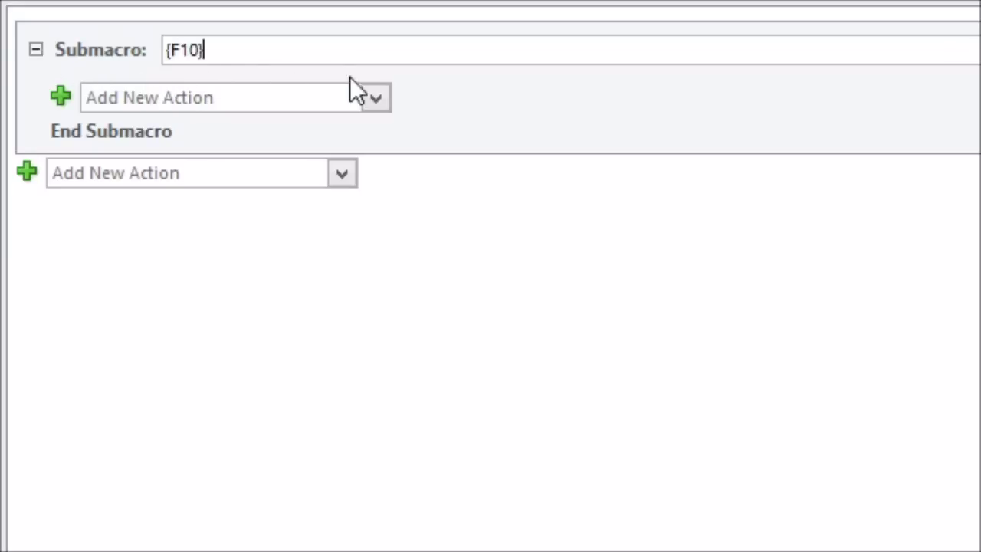
pyautogui.click(376, 99)
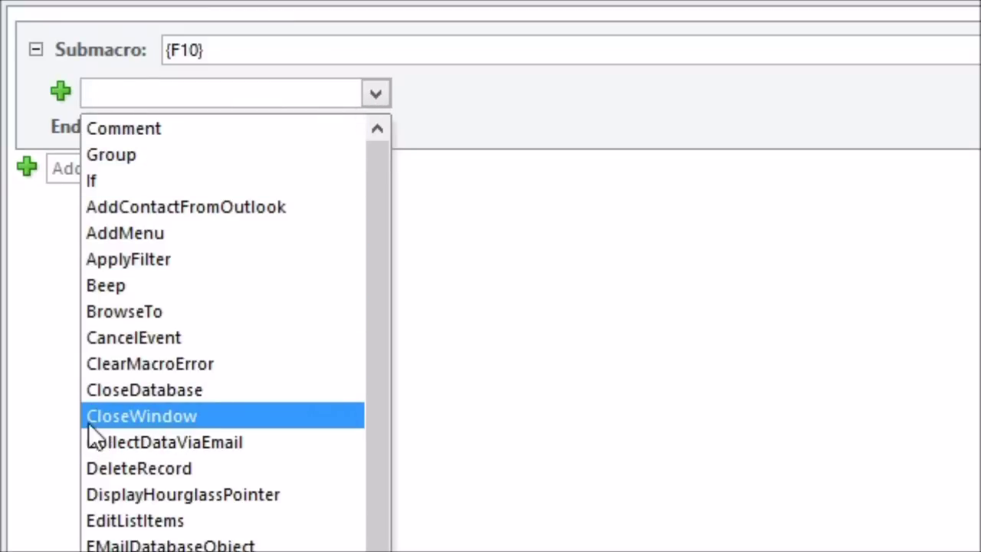
# Add a CloseWindow action with blank Object Type and Object Name and Save set to No
pyautogui.click(202, 420)
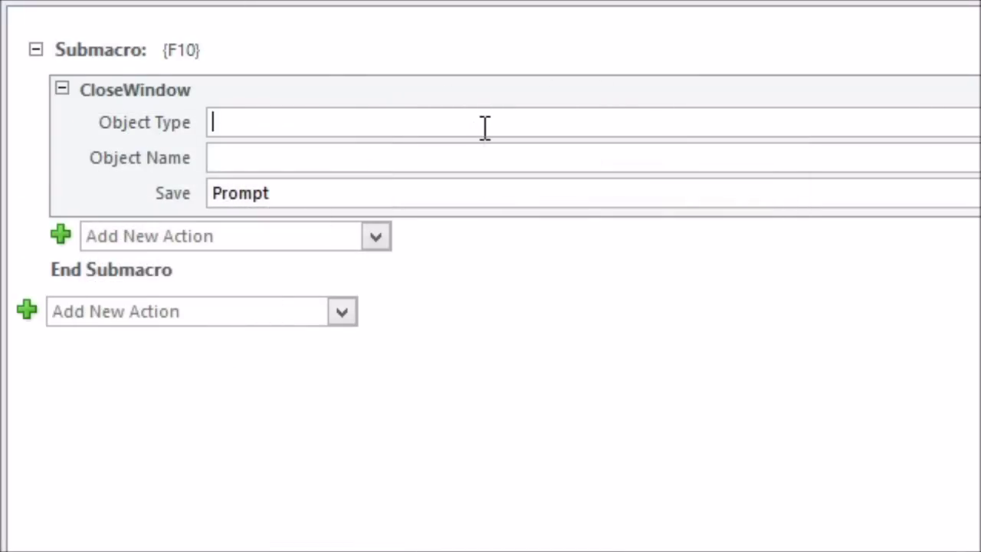
pyautogui.click(598, 127)
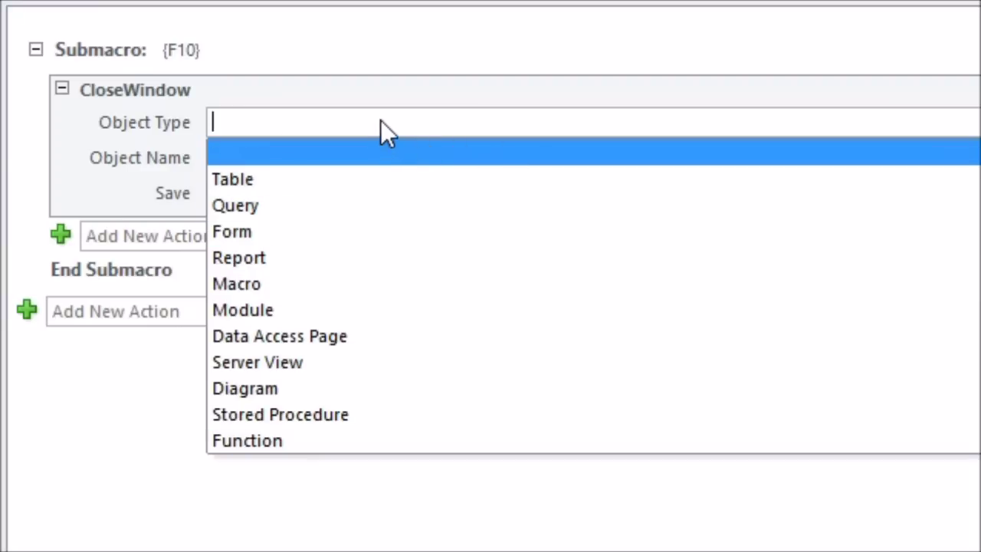
pyautogui.click(295, 157)
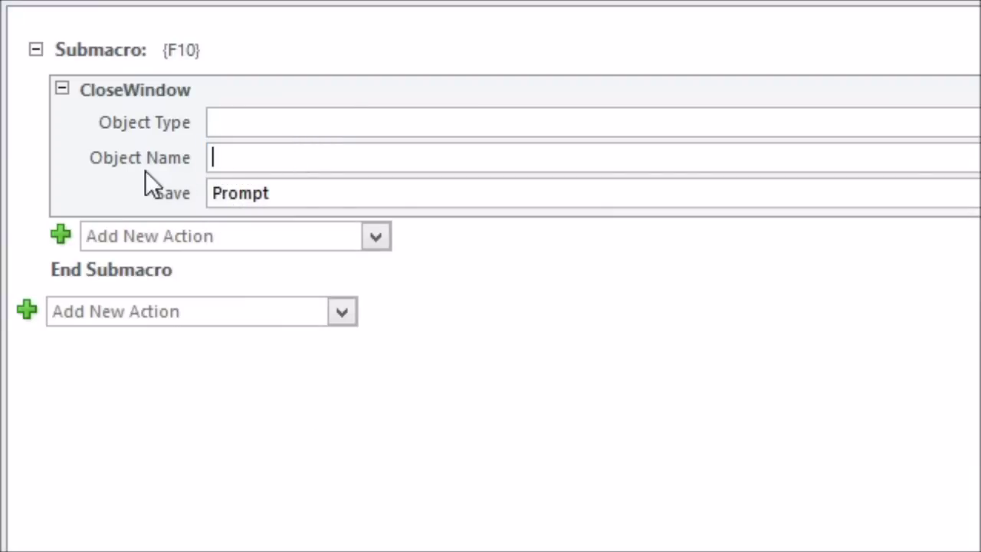
pyautogui.click(223, 161)
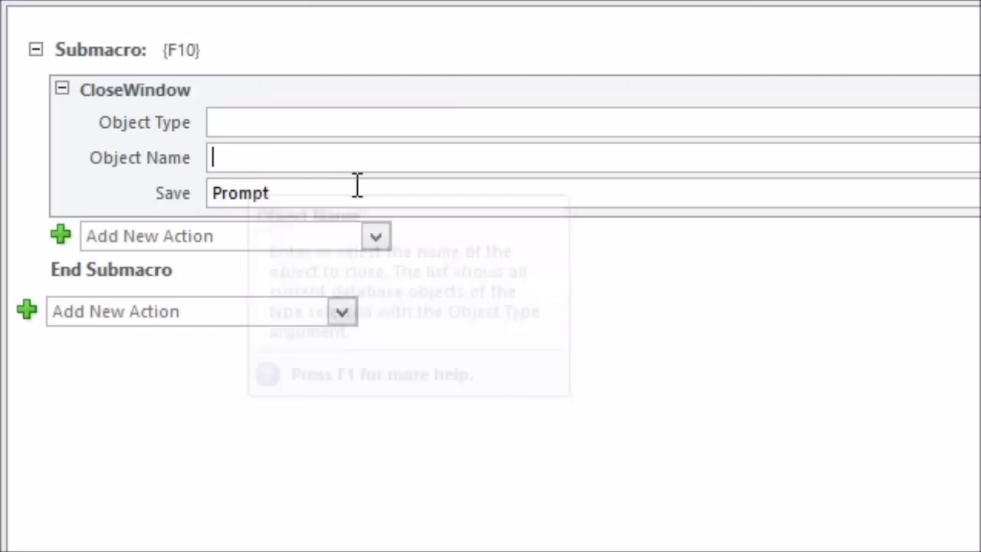
pyautogui.click(337, 194)
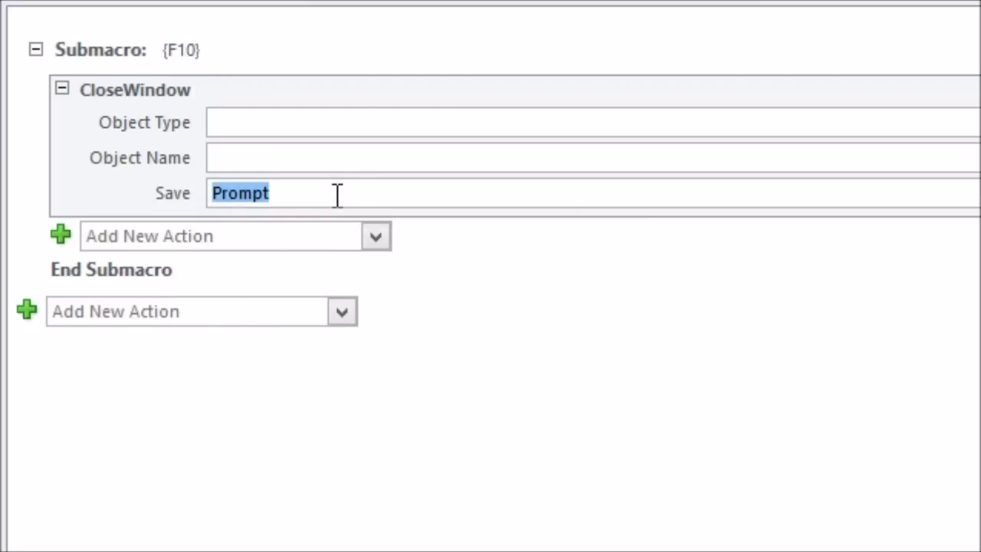
pyautogui.write('No')
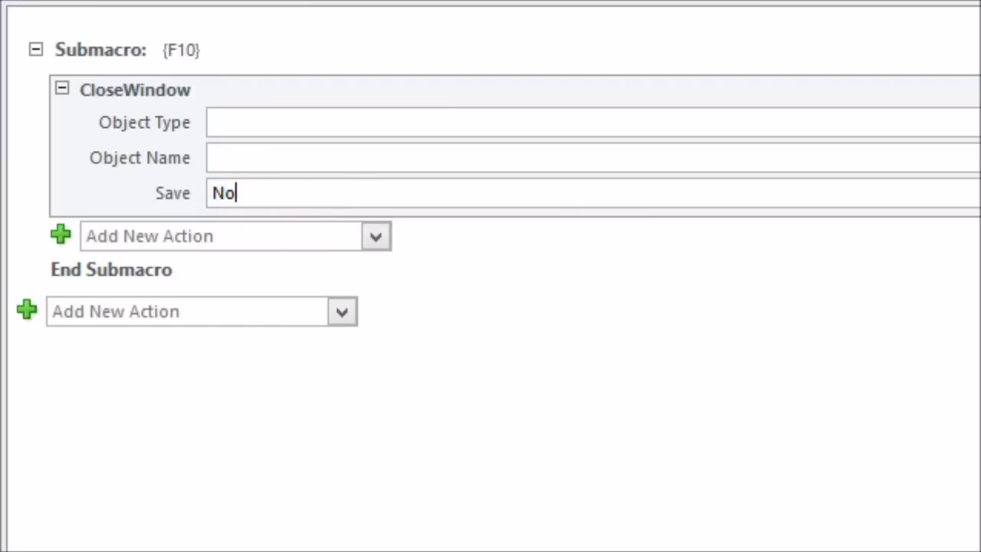
pyautogui.press('Return')
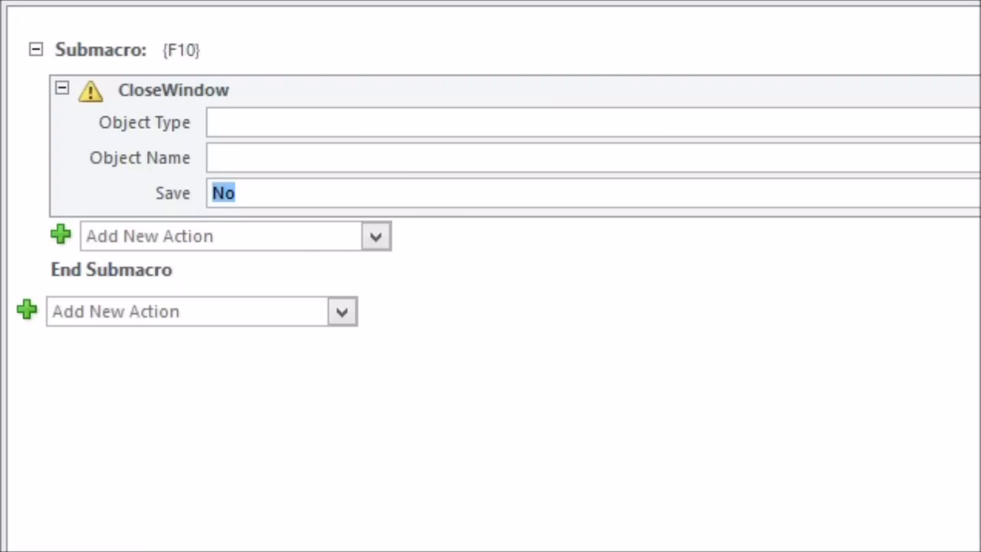
pyautogui.click(307, 265)
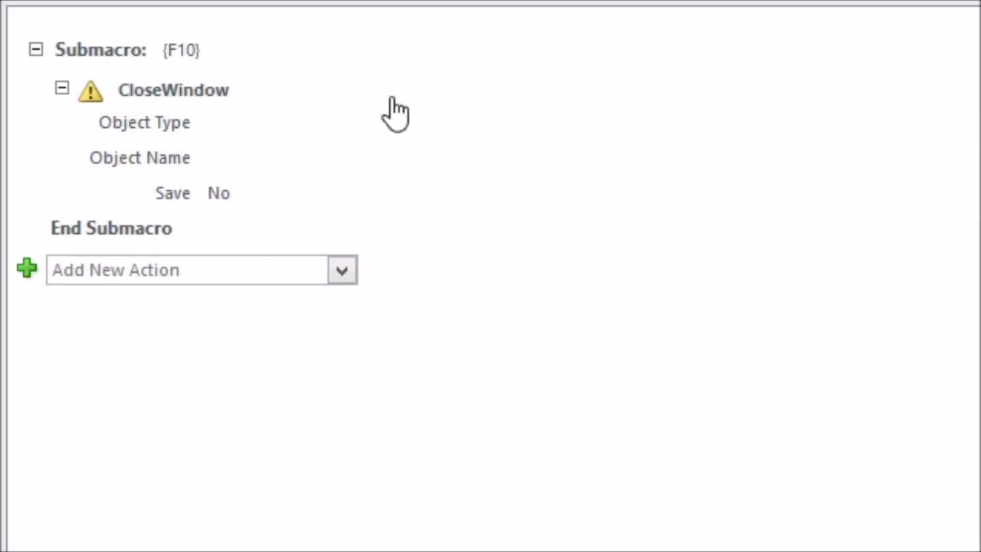
pyautogui.moveTo(450, 208)
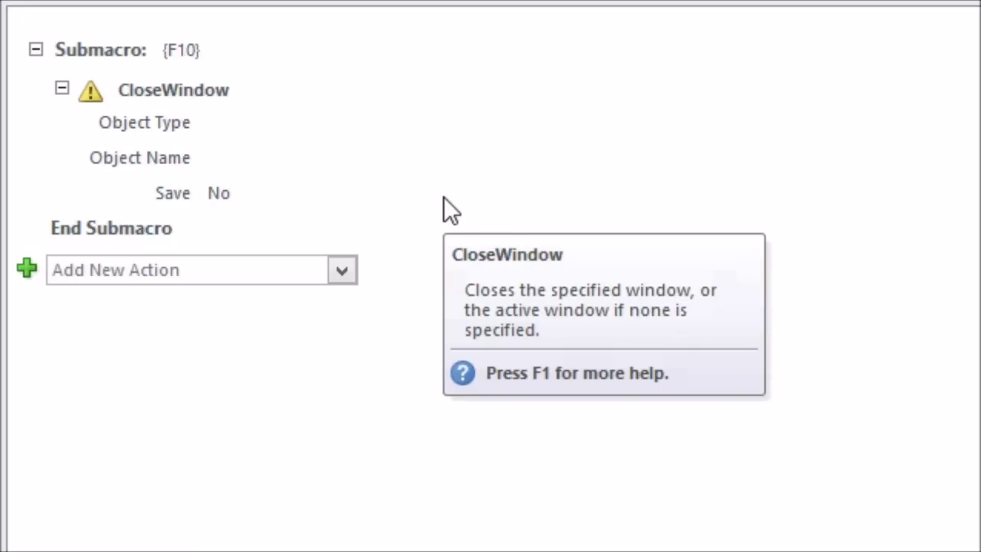
# Save the new macro under the name Autokeys
pyautogui.hotkey('ctrl', 's')
pyautogui.moveTo(835, 240)
pyautogui.mouseDown()
pyautogui.moveTo(518, 161)
pyautogui.moveTo(565, 101)
pyautogui.mouseUp()
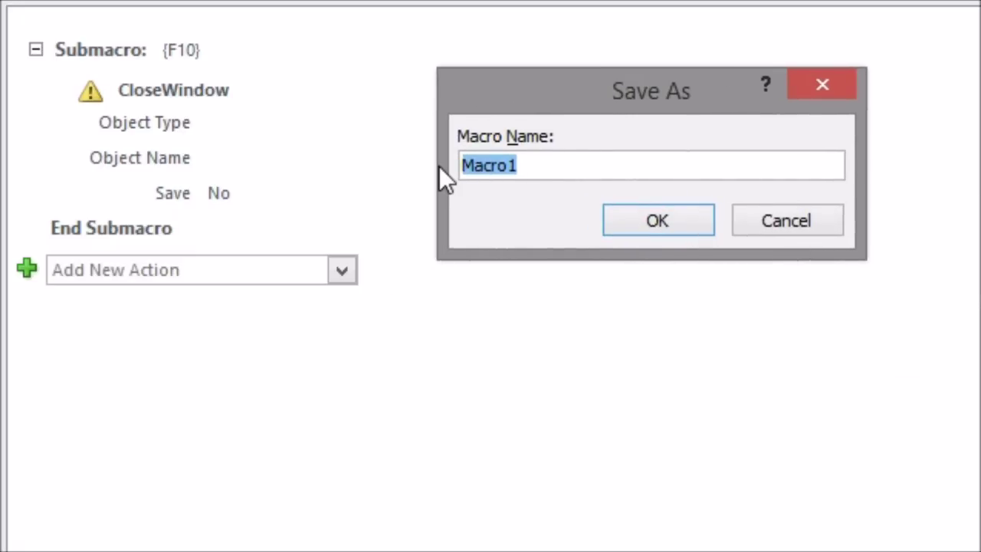
pyautogui.write('Autokeys')
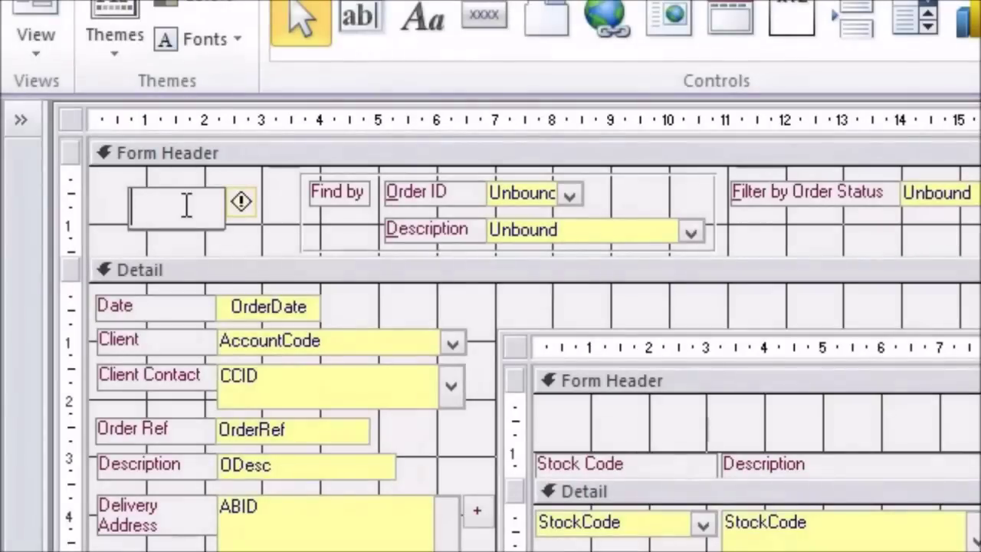
# Set the header label text to 'orders' and open the Orders form from the main menu
pyautogui.write('orders')
pyautogui.press('Return')
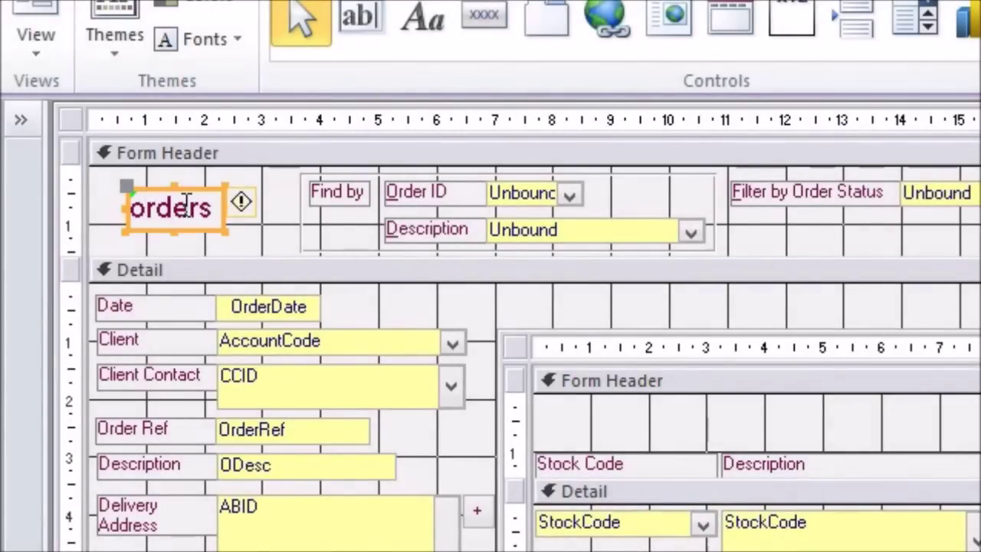
pyautogui.click(285, 243)
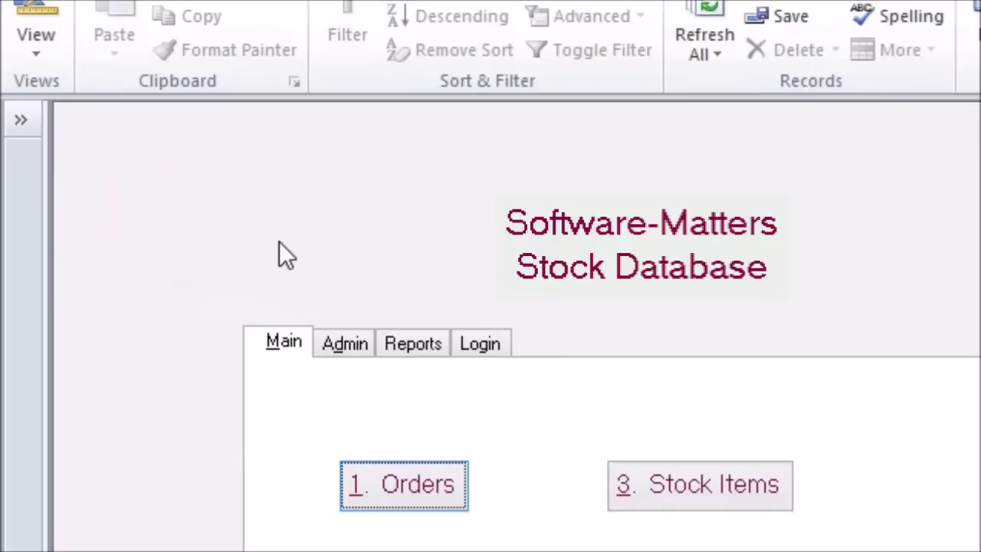
pyautogui.click(384, 487)
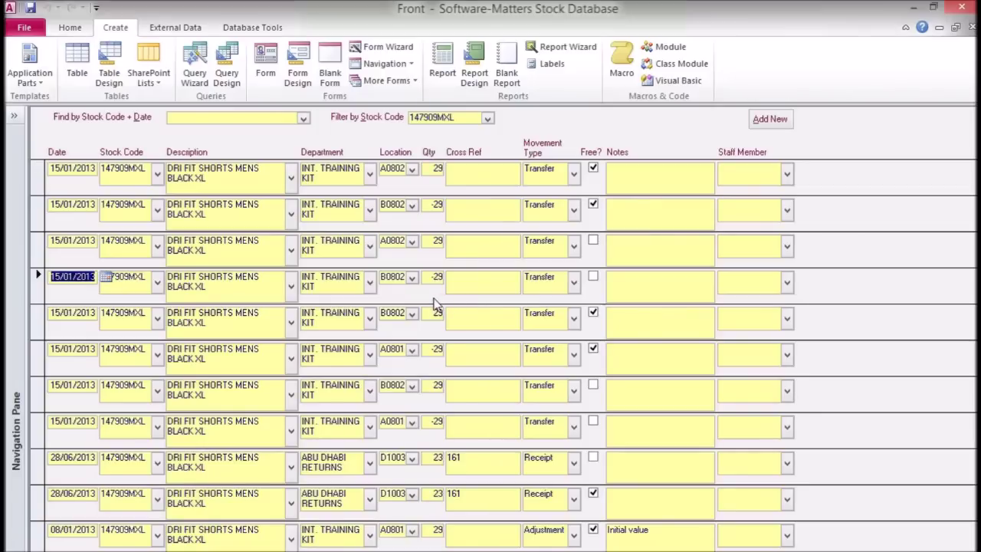
# Test the AutoKeys macro by pressing F10 to close the Stock Movements form
pyautogui.press('F10')
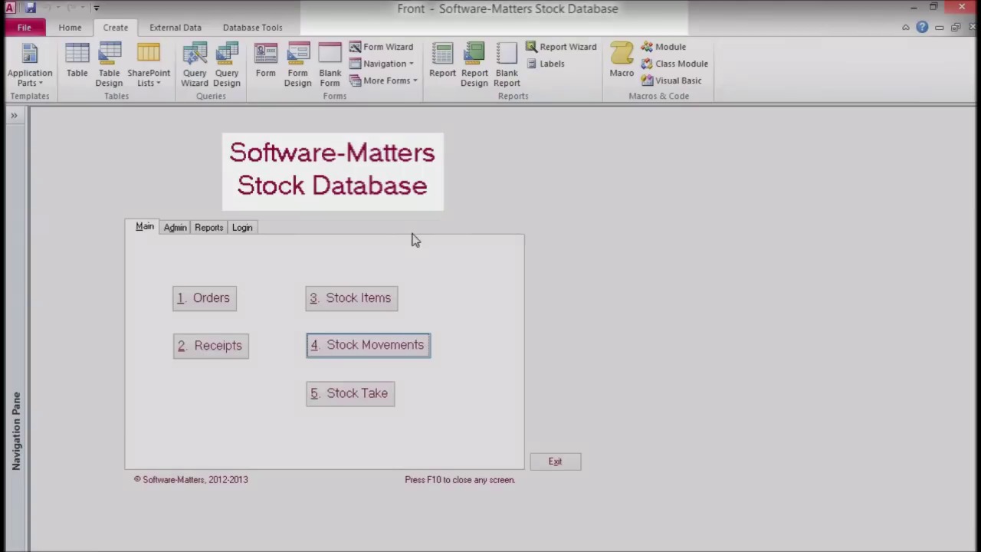